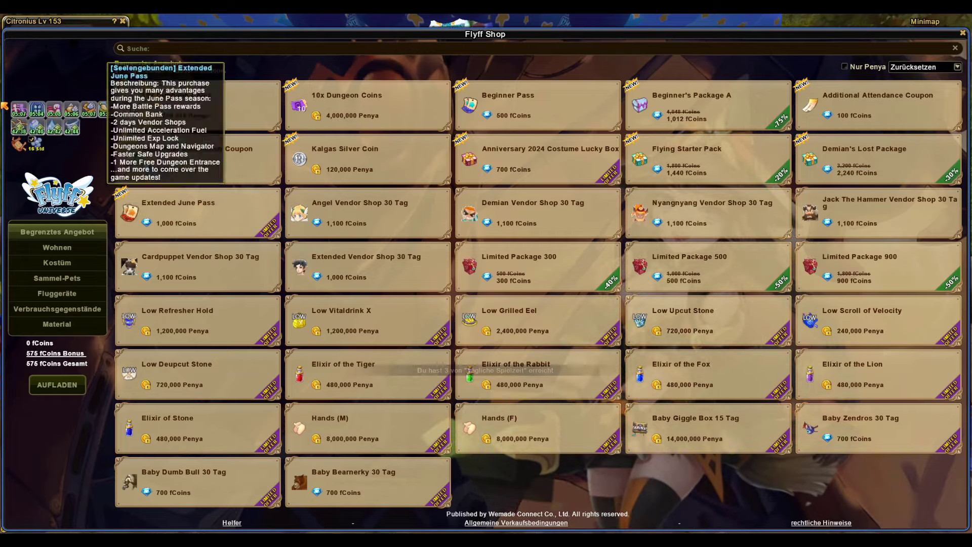
# Read the description of the Additional Connection Coupon in the Flyff Shop and close the shop.
pyautogui.moveTo(132, 152)
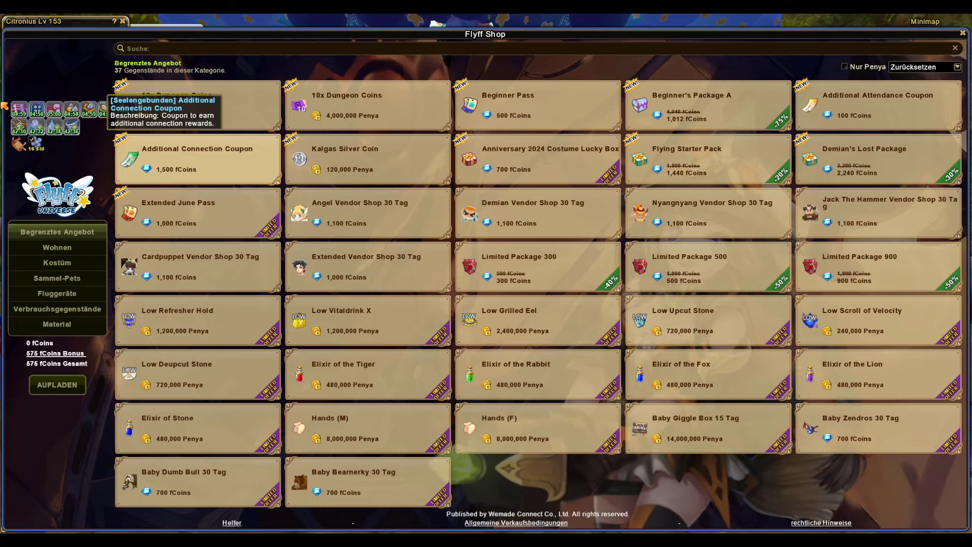
pyautogui.moveTo(640, 105)
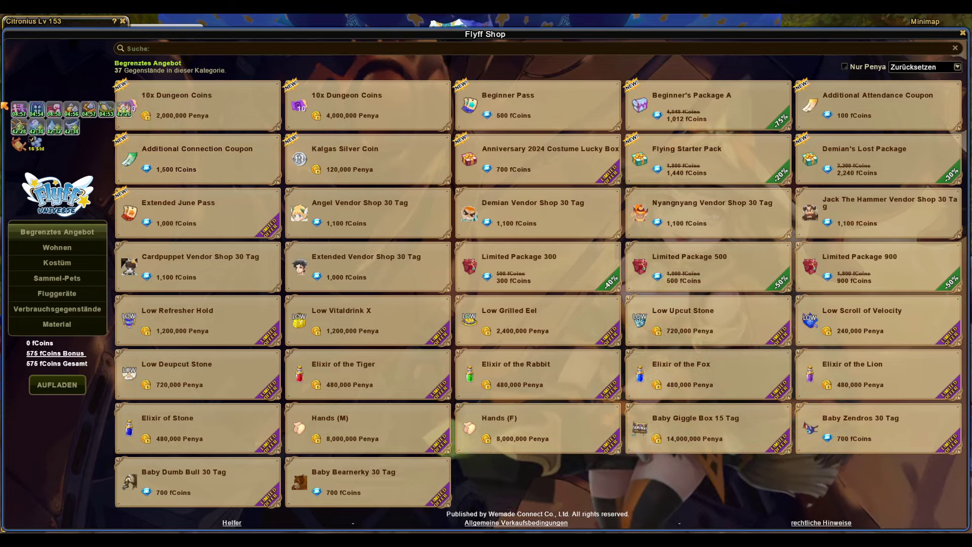
pyautogui.click(963, 33)
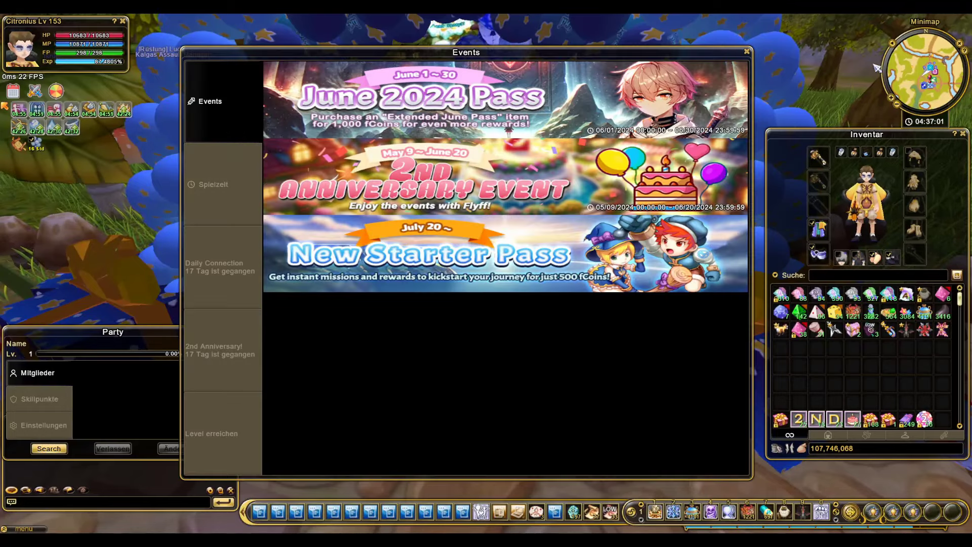
# Display the Premium total connection rewards under Spielzeit in the Events window.
pyautogui.click(13, 91)
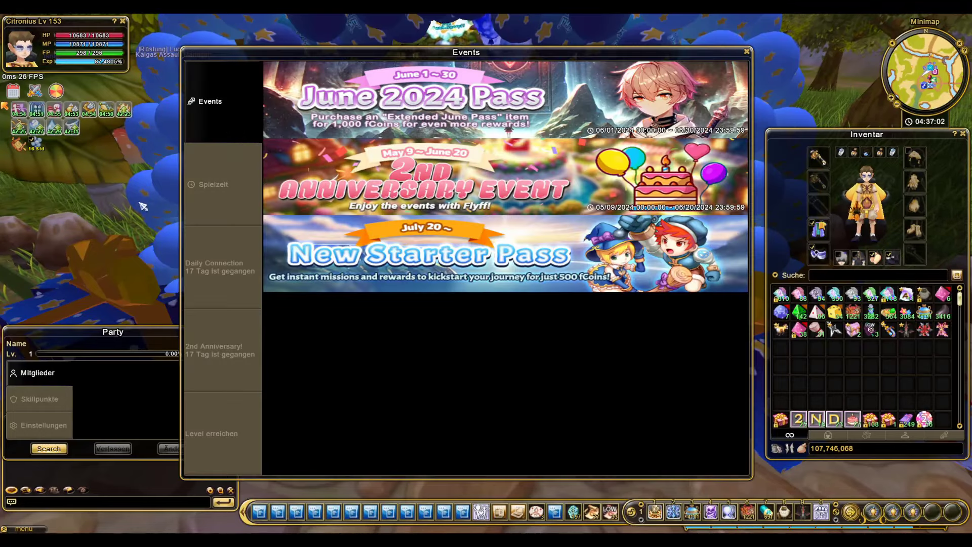
pyautogui.click(247, 184)
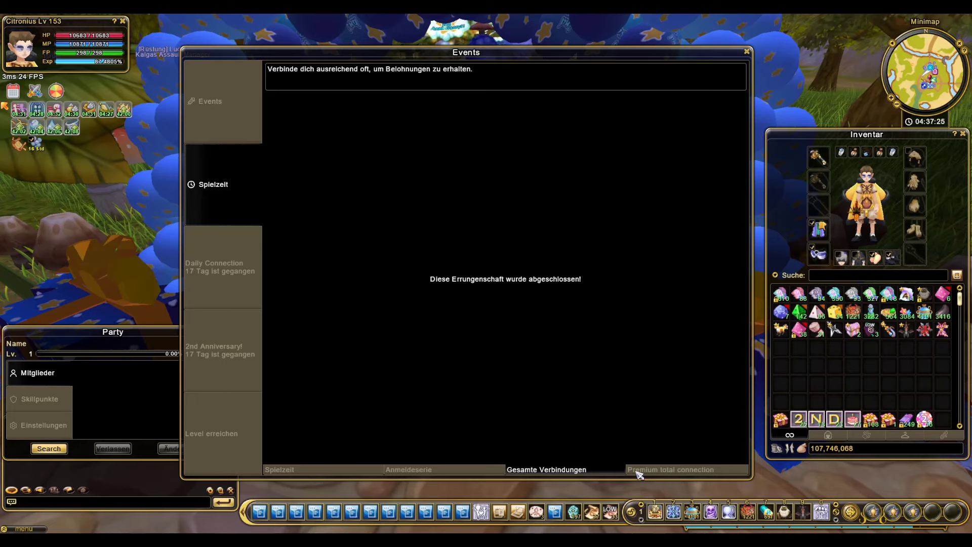
pyautogui.click(680, 474)
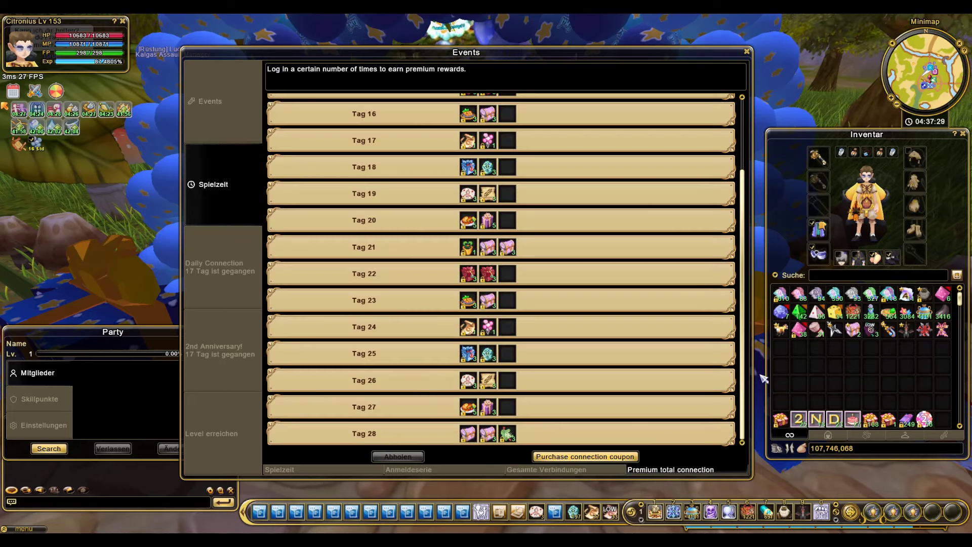
# Examine the premium reward items for Tag 2, Tag 3 and Tag 4 in the connection rewards list.
pyautogui.scroll(5, 749, 301)
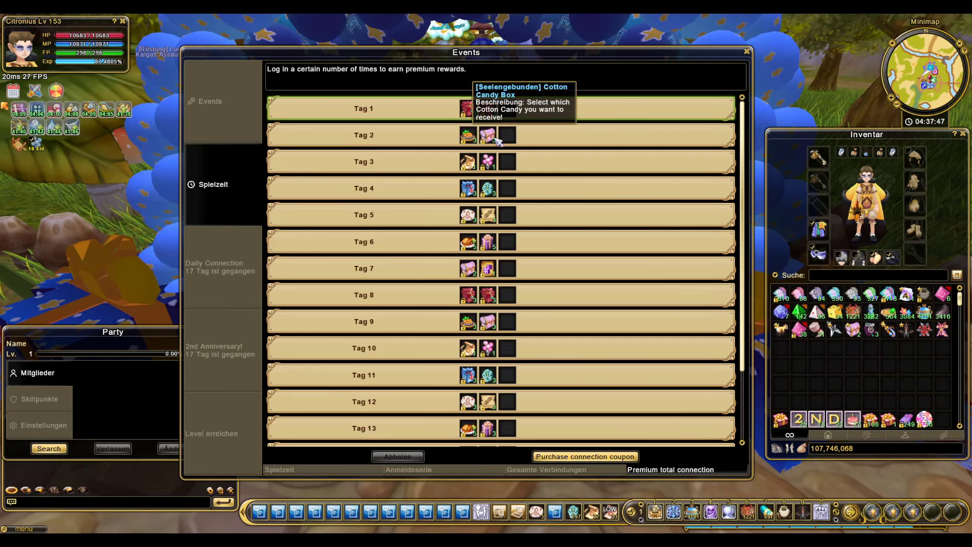
pyautogui.moveTo(478, 142)
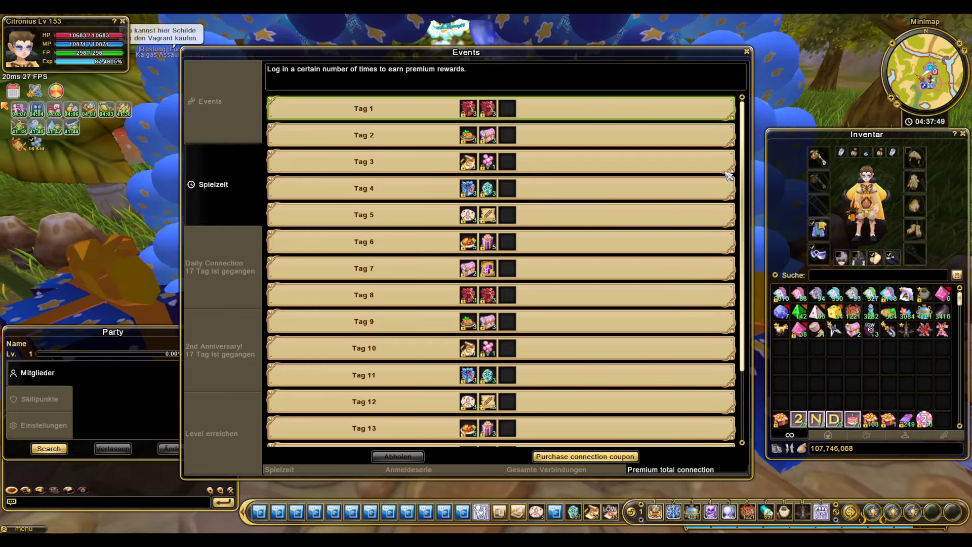
pyautogui.moveTo(469, 162)
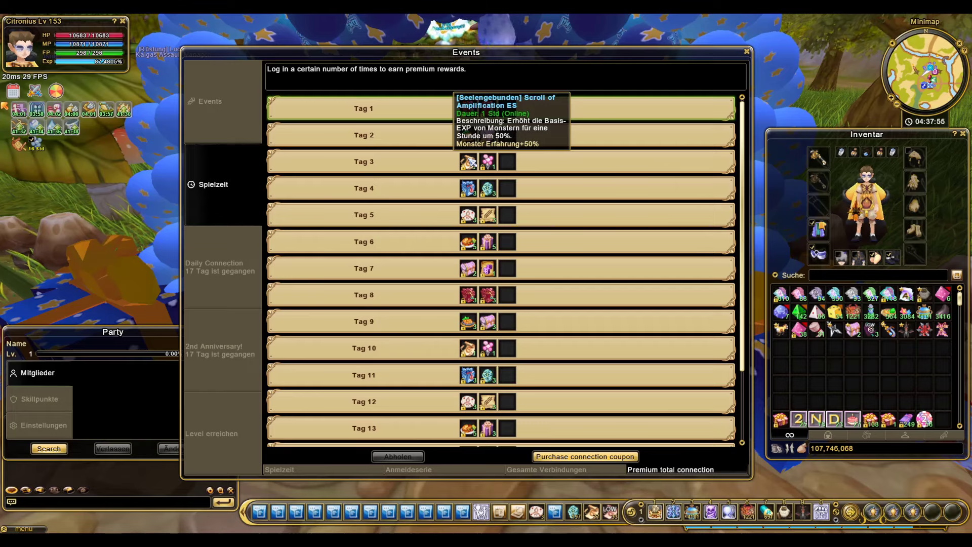
pyautogui.moveTo(492, 190)
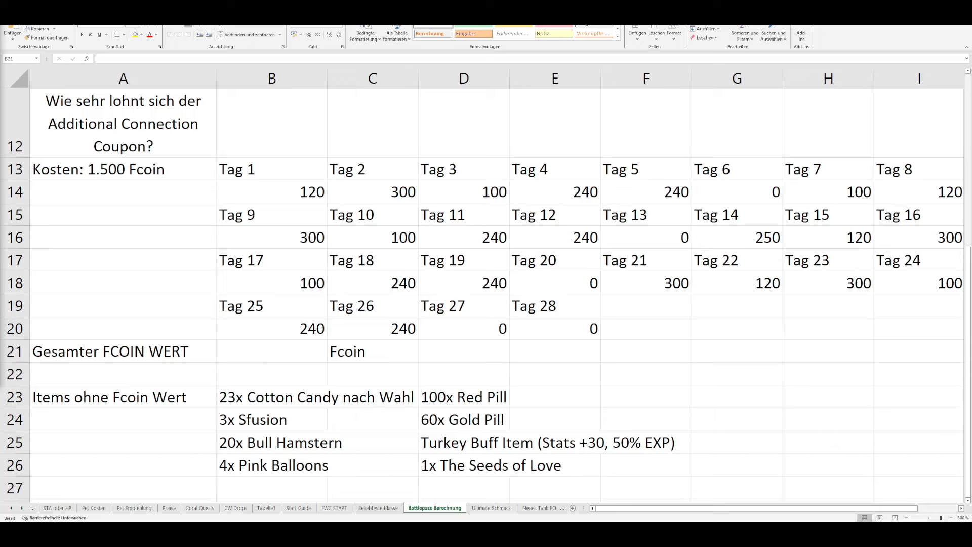
# Switch to the Battlepass Berechnung sheet in Excel and review the coupon's cost and the Fcoin values from Tag 1 to Tag 4.
pyautogui.click(152, 128)
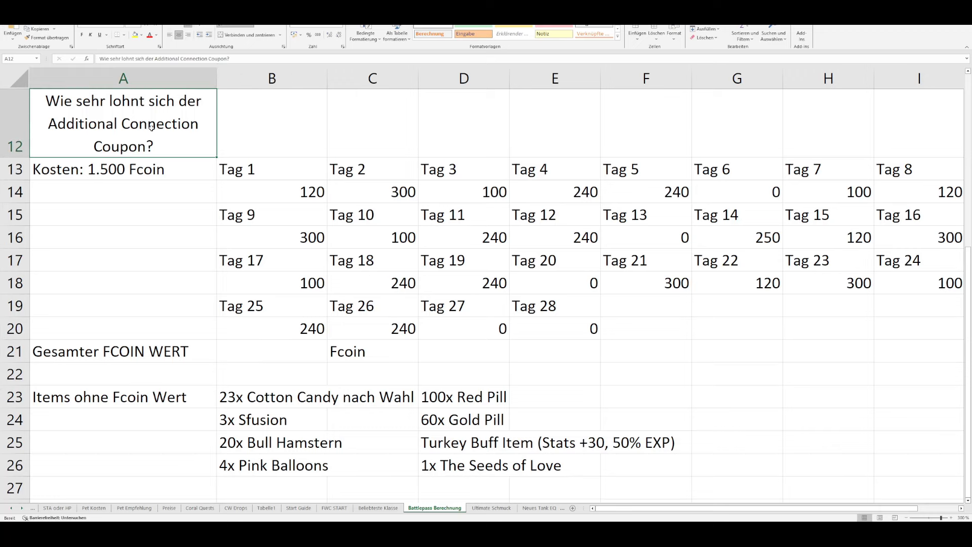
pyautogui.click(107, 162)
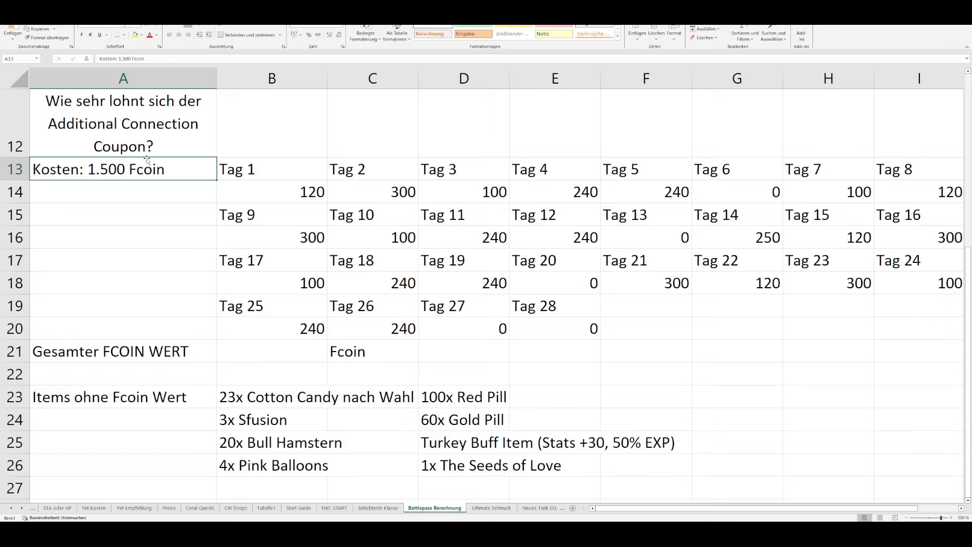
pyautogui.click(272, 174)
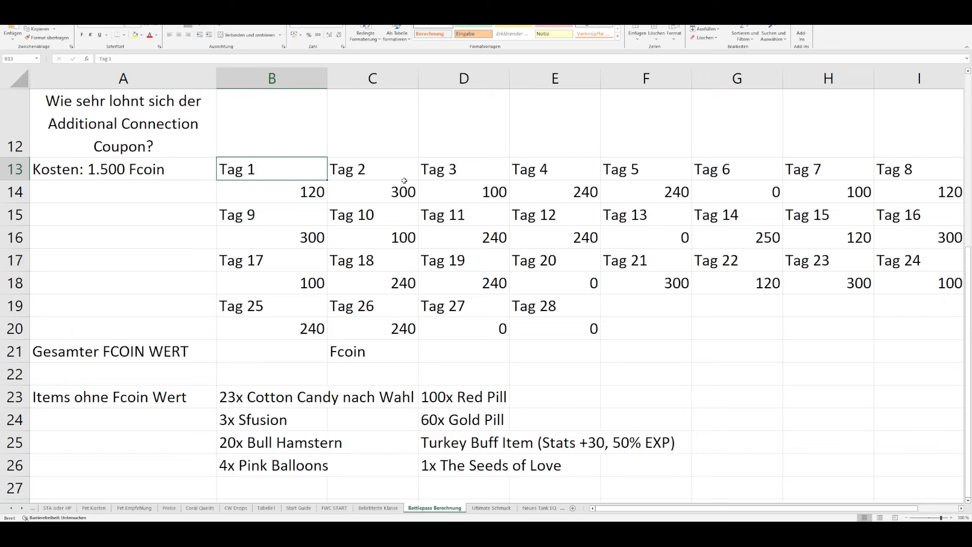
pyautogui.click(270, 186)
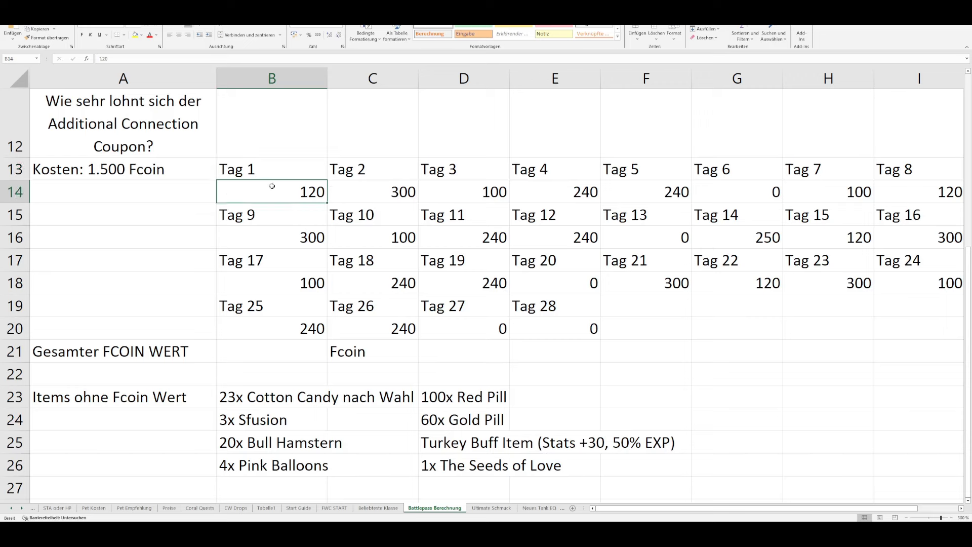
pyautogui.click(368, 186)
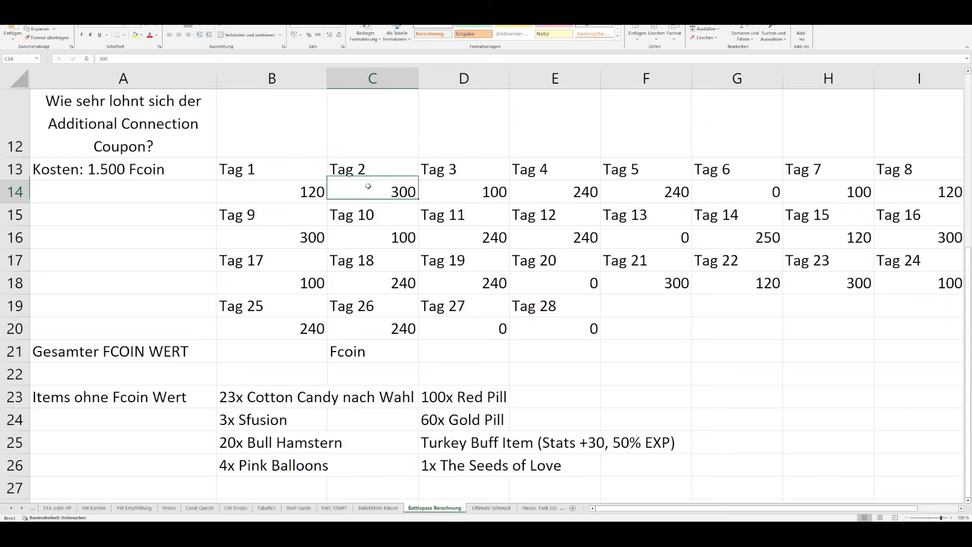
pyautogui.click(476, 165)
pyautogui.click(500, 196)
pyautogui.click(542, 169)
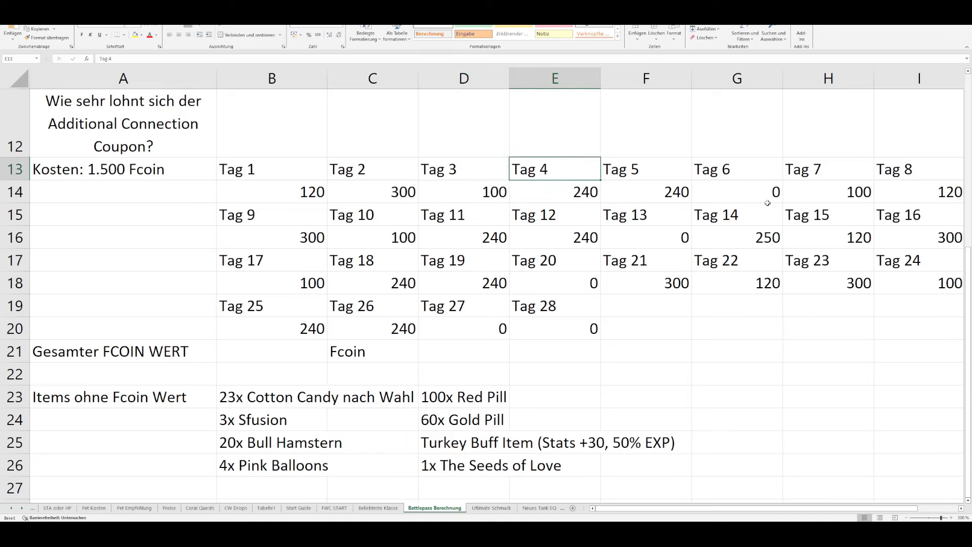
# Check the days without Fcoin value: Tag 6, Tag 13, Tag 20, Tag 27 and Tag 28.
pyautogui.click(743, 193)
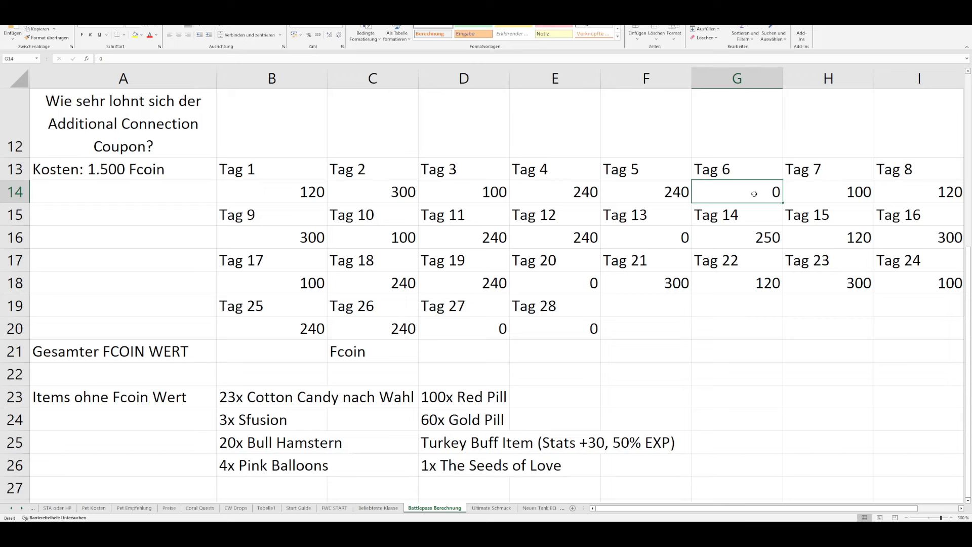
pyautogui.click(645, 239)
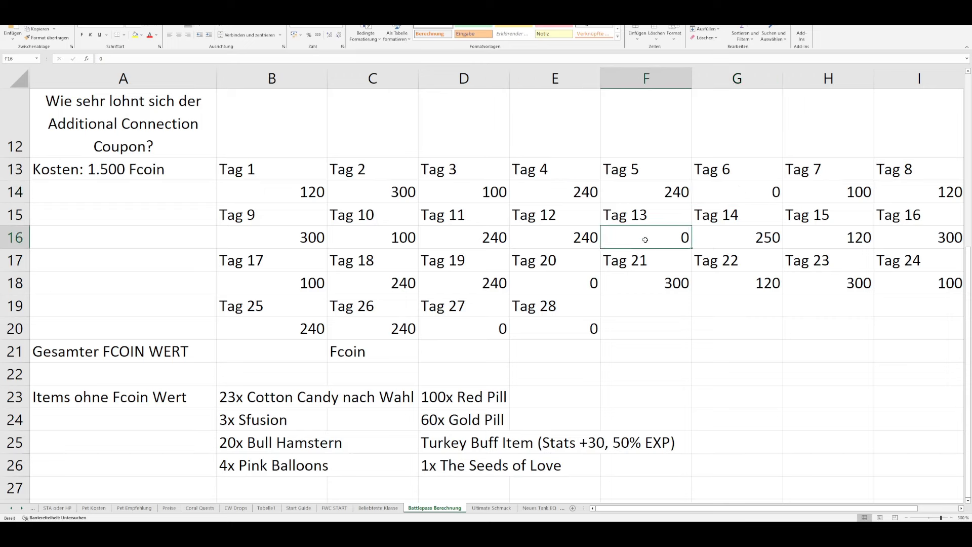
pyautogui.click(558, 292)
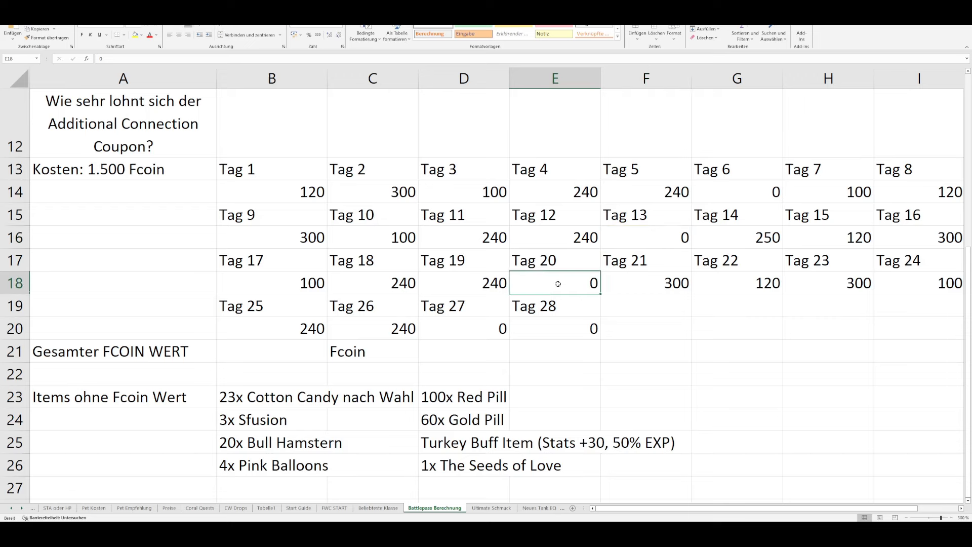
pyautogui.click(482, 323)
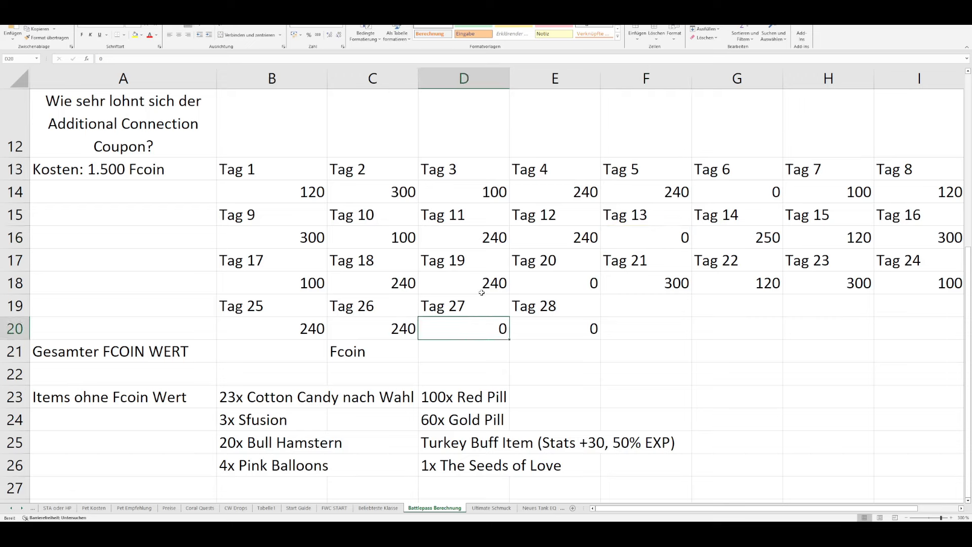
pyautogui.click(557, 327)
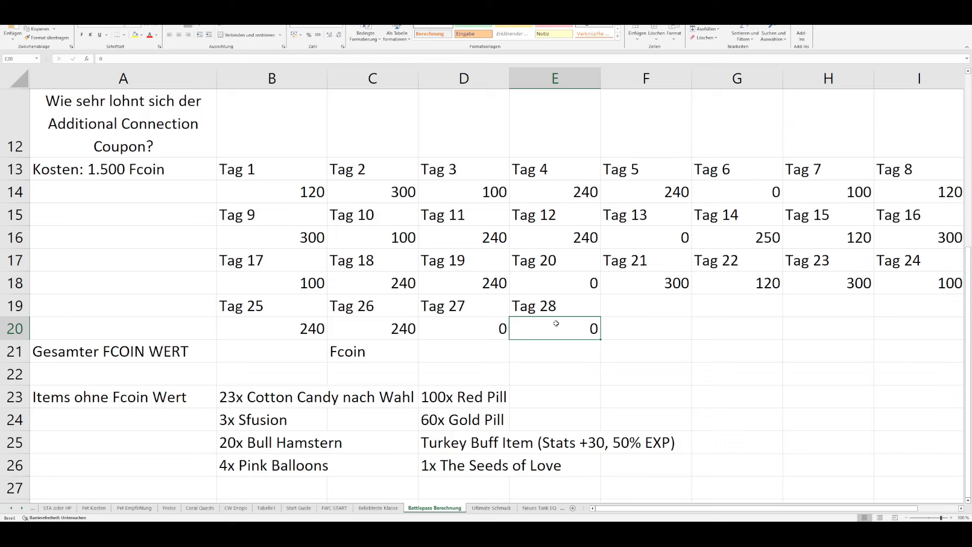
# Go through the items without Fcoin value, from Cotton Candy, Sfusion, Bull Hamstern and Pink Balloons to The Seeds of Love and the Turkey Buff Item.
pyautogui.click(251, 399)
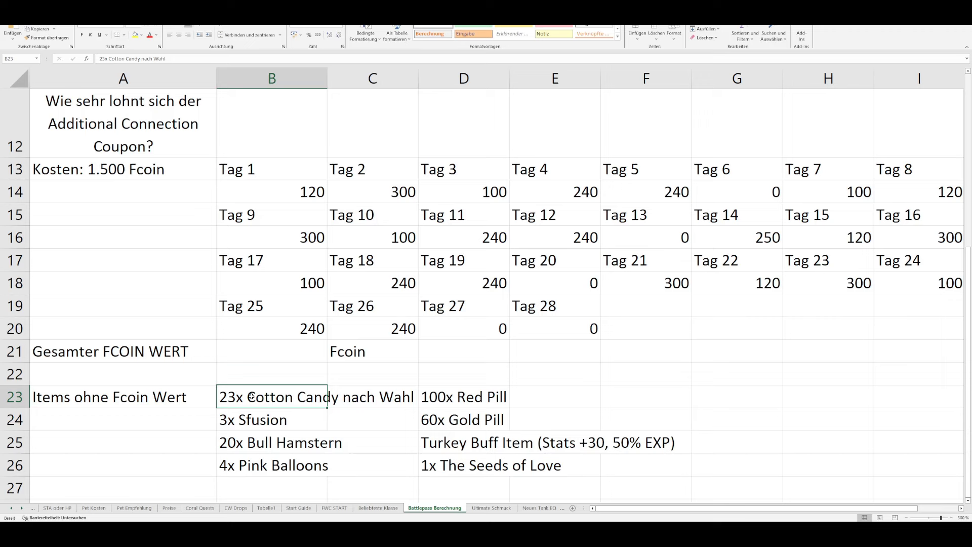
pyautogui.click(269, 415)
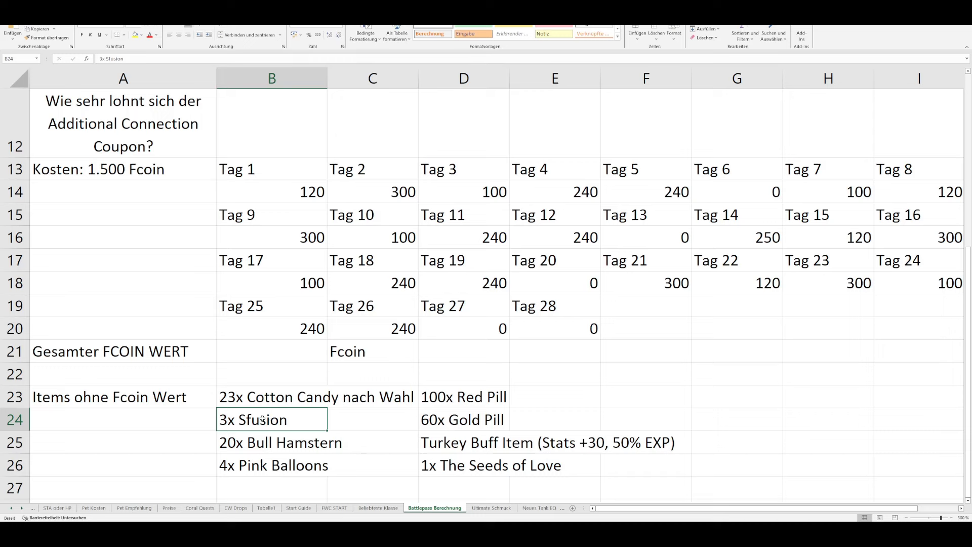
pyautogui.click(276, 440)
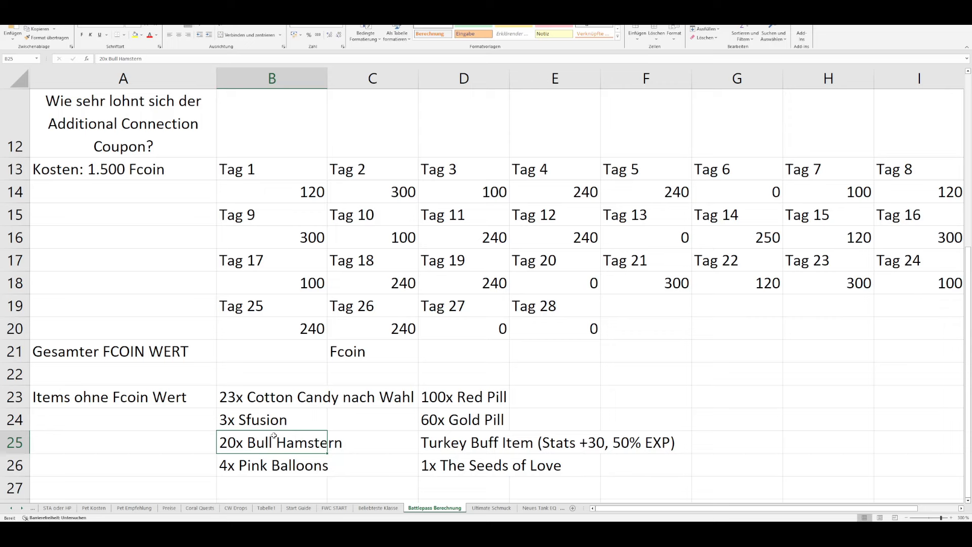
pyautogui.click(242, 464)
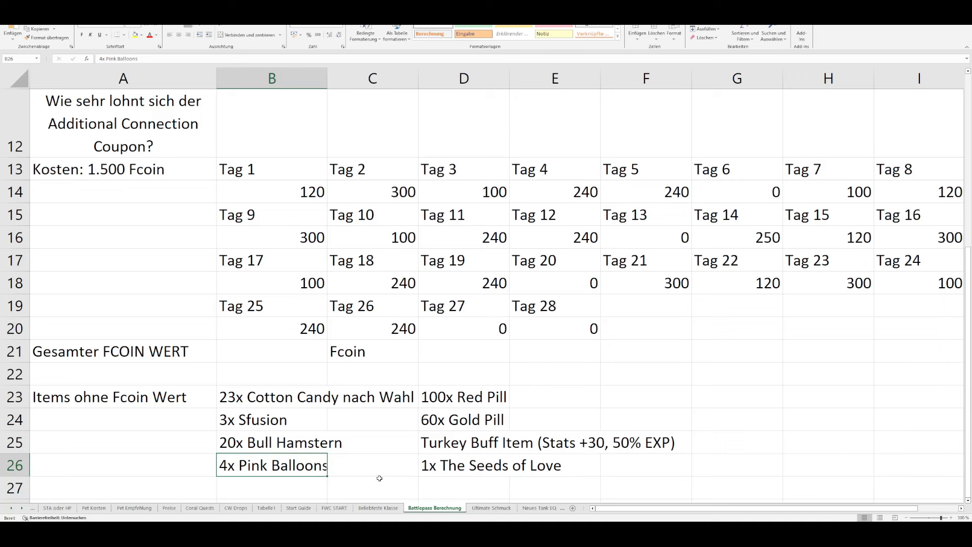
pyautogui.click(455, 474)
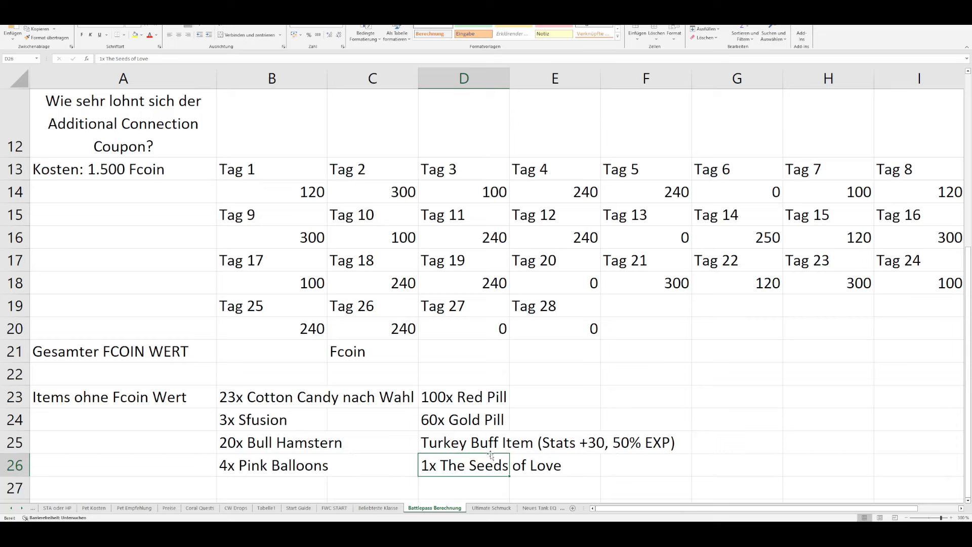
pyautogui.click(480, 441)
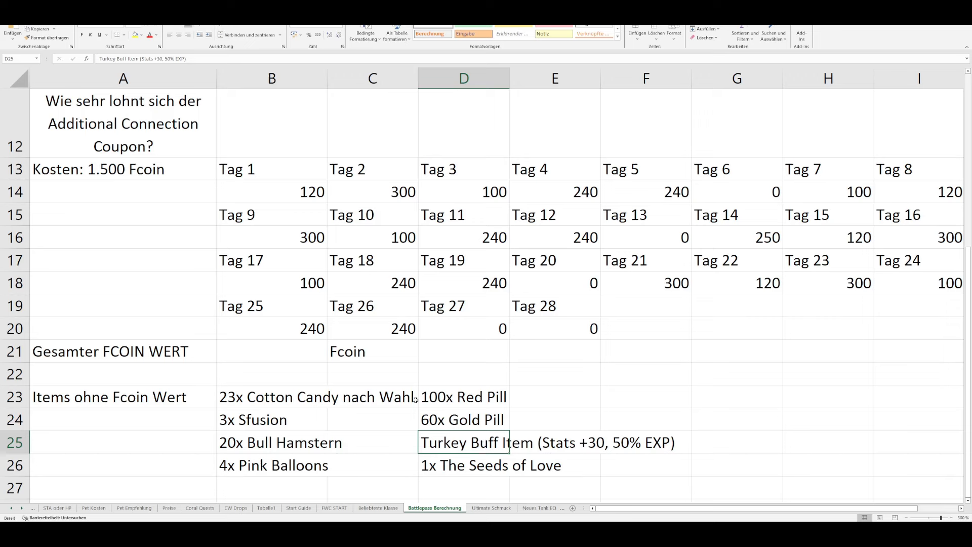
# Highlight the whole list of items without Fcoin value, B23 to D26, and revisit Cotton Candy, Gold Pill and the Turkey Buff Item.
pyautogui.moveTo(287, 399); pyautogui.dragTo(471, 458)
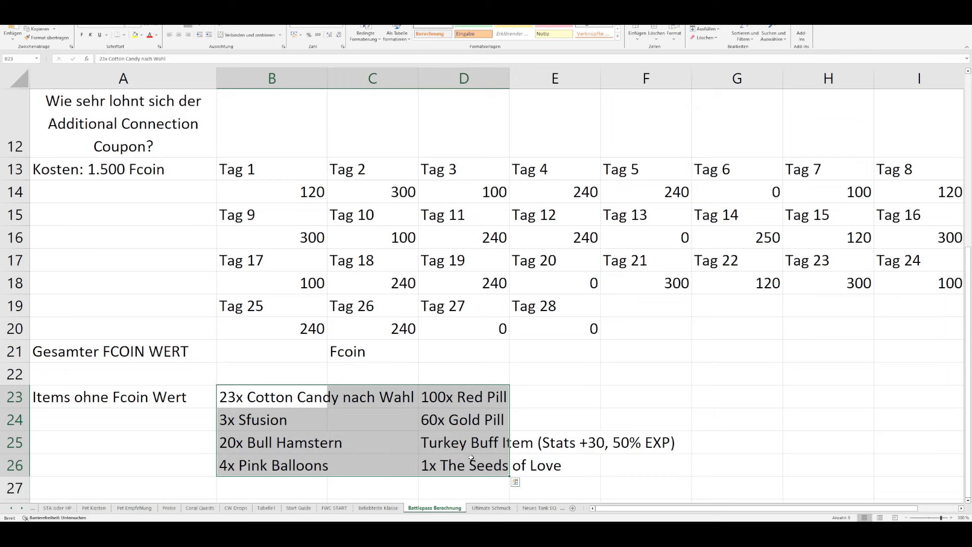
pyautogui.click(373, 442)
pyautogui.click(258, 403)
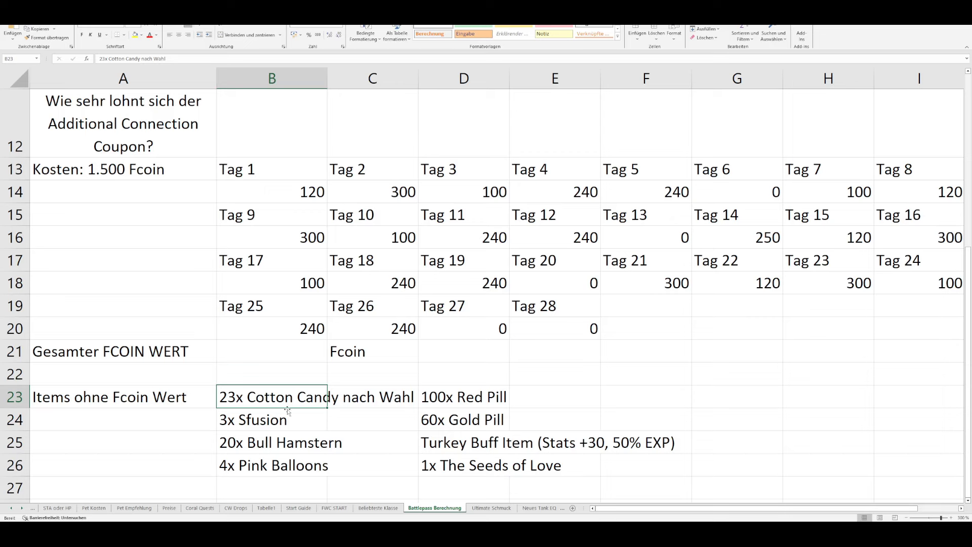
pyautogui.click(429, 421)
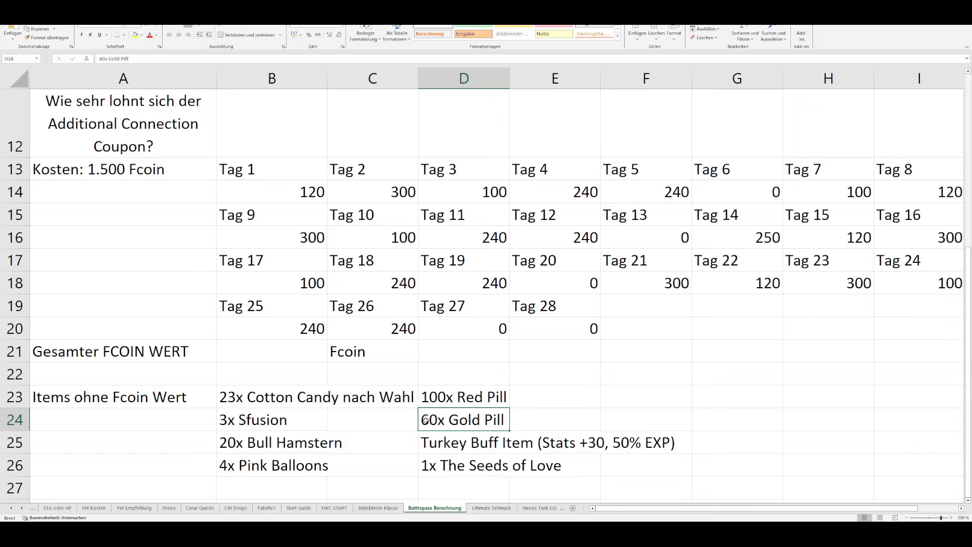
pyautogui.click(444, 446)
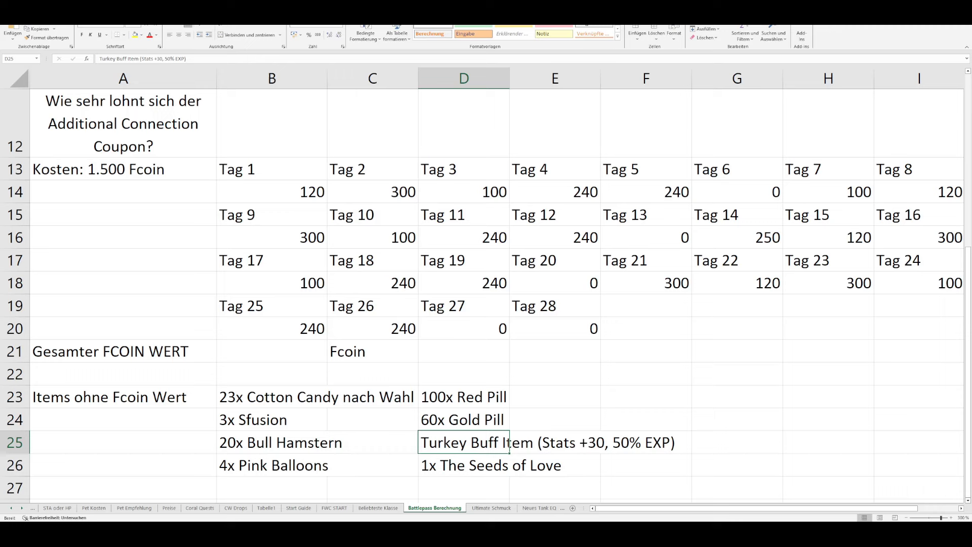
# Fill cell B21 beside Gesamter FCOIN WERT with a SUMME formula adding the Fcoin values of Tag 1 to Tag 28.
pyautogui.press('Up')
pyautogui.press('Up')
pyautogui.press('Up')
pyautogui.press('Up')
pyautogui.press('Left')
pyautogui.press('Left')
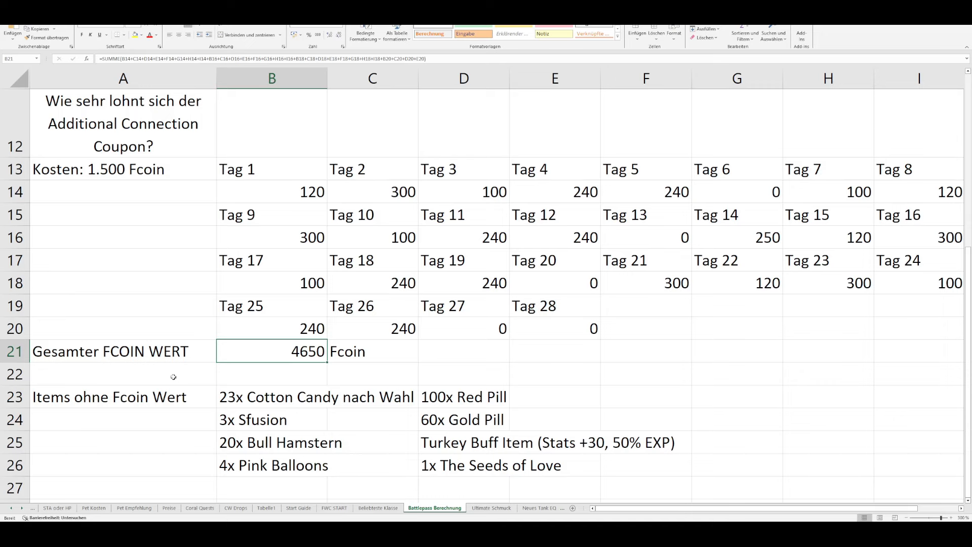
# Compare the items without Fcoin value with the daily Fcoin values of Tag 1 to Tag 28.
pyautogui.moveTo(173, 376); pyautogui.dragTo(660, 469)
pyautogui.click(475, 373)
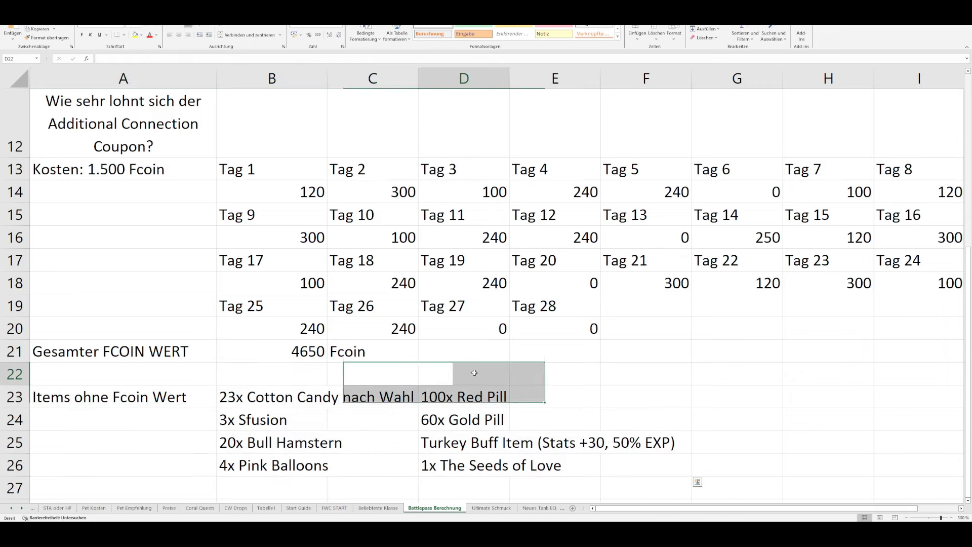
pyautogui.click(262, 334)
pyautogui.moveTo(255, 183); pyautogui.dragTo(758, 328)
pyautogui.click(950, 343)
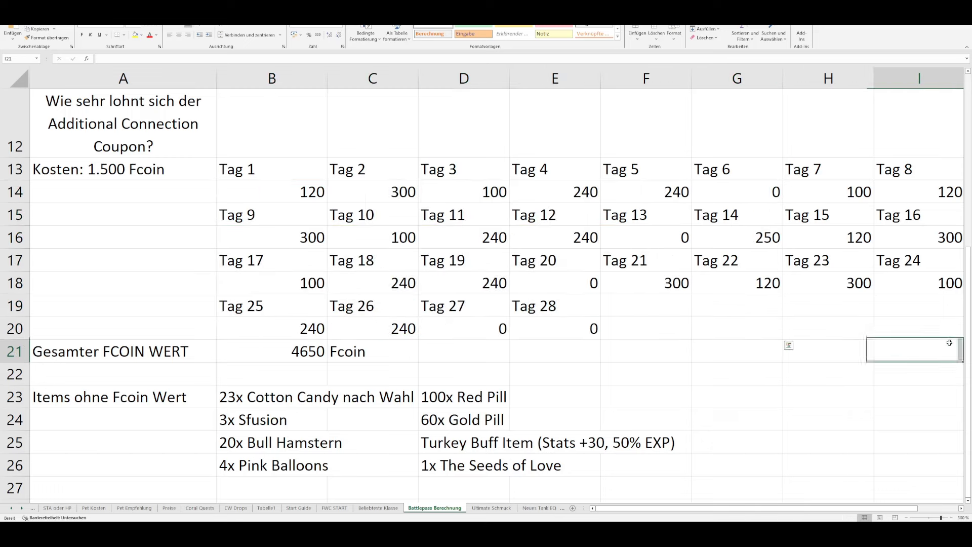
pyautogui.click(334, 245)
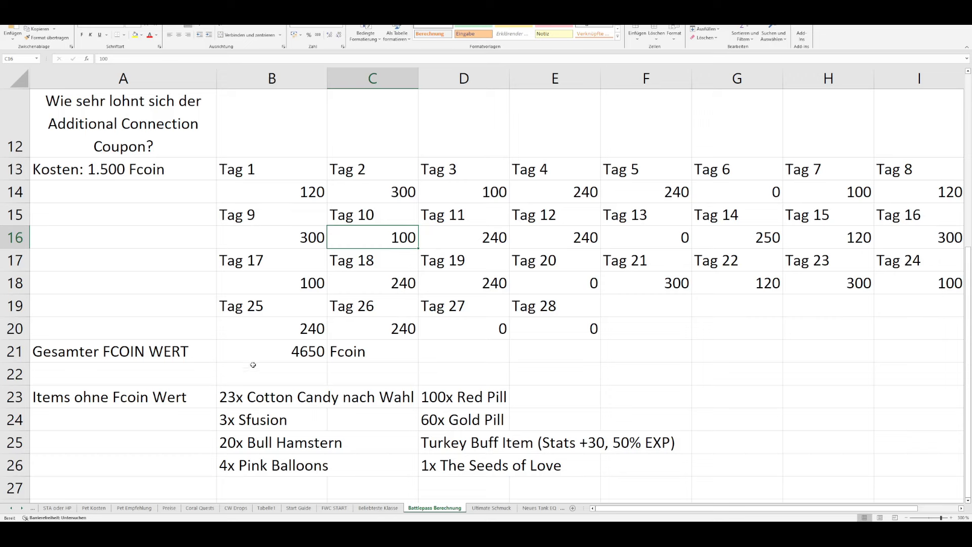
# Review the items without Fcoin value, including Cotton Candy, Gold Pill and The Seeds of Love, and highlight the whole list.
pyautogui.click(255, 393)
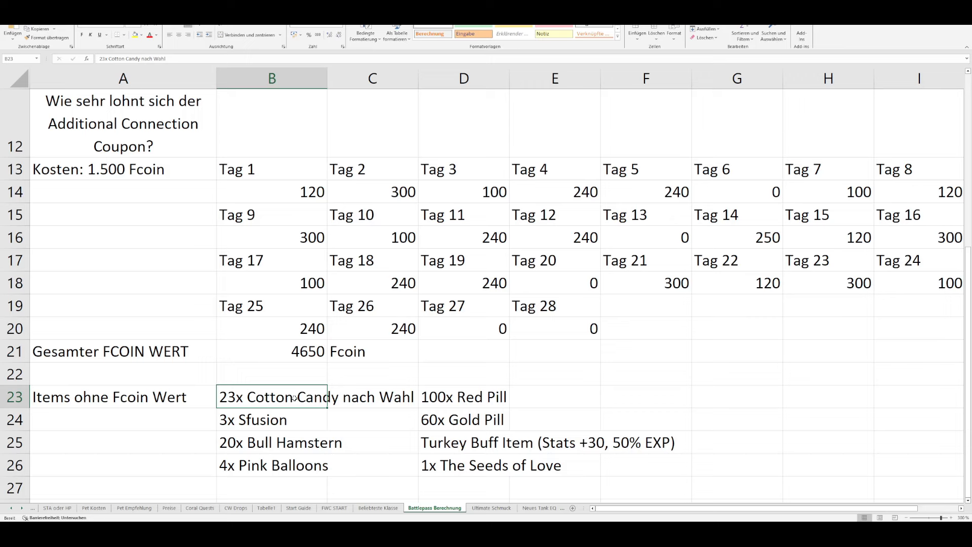
pyautogui.click(462, 418)
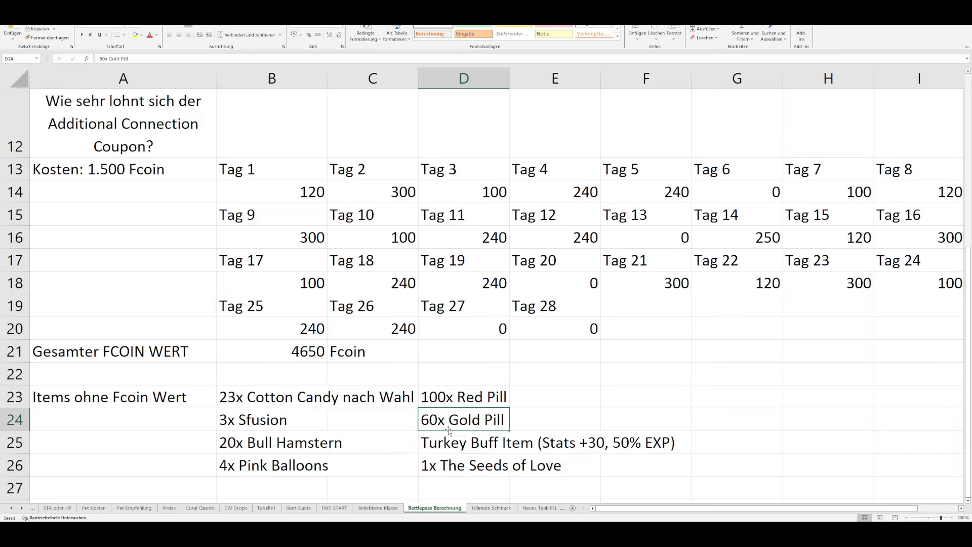
pyautogui.click(378, 438)
pyautogui.moveTo(256, 397); pyautogui.dragTo(446, 471)
pyautogui.click(474, 466)
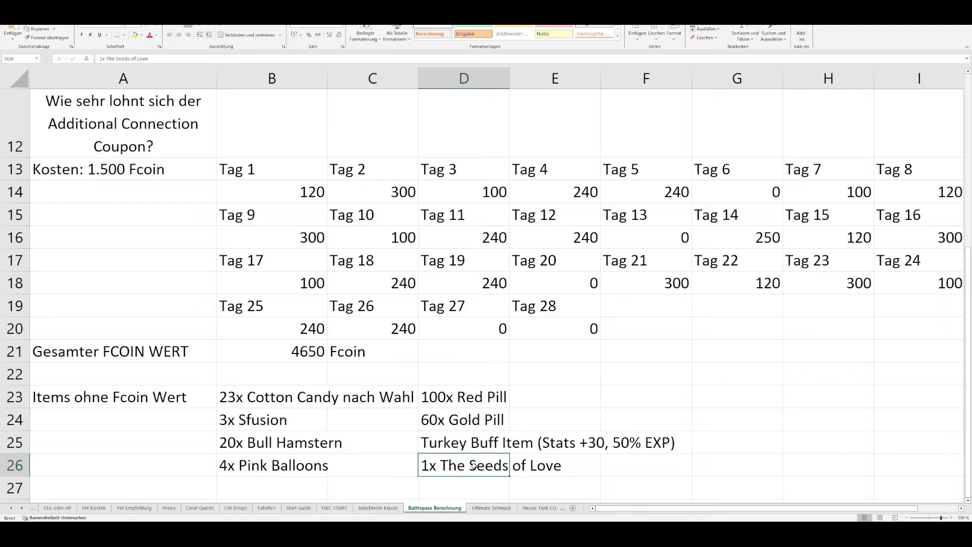
pyautogui.moveTo(225, 397); pyautogui.dragTo(478, 455)
# Highlight the daily Fcoin values starting at Tag 1, check Tag 22, and revisit Cotton Candy, the Turkey Buff Item and The Seeds of Love.
pyautogui.moveTo(266, 176); pyautogui.dragTo(687, 297)
pyautogui.click(748, 280)
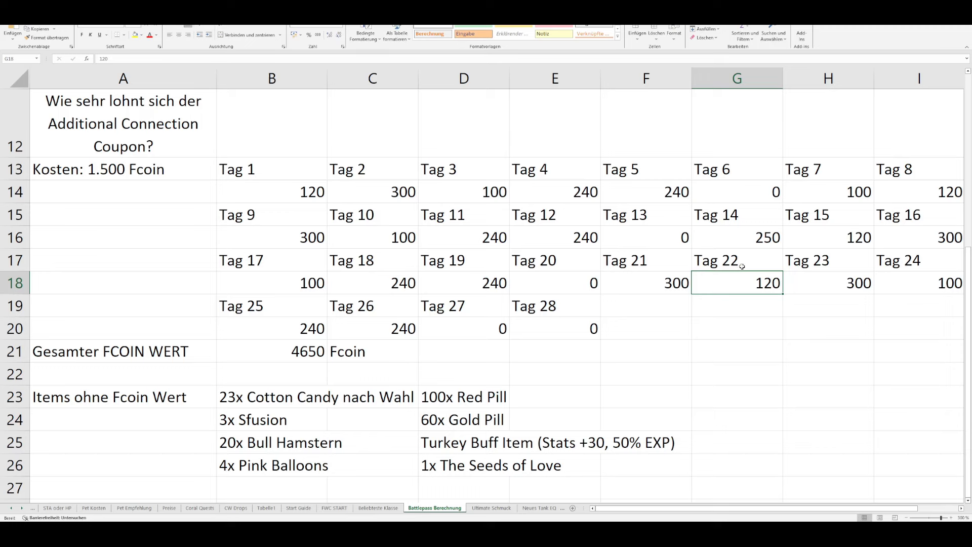
pyautogui.click(309, 389)
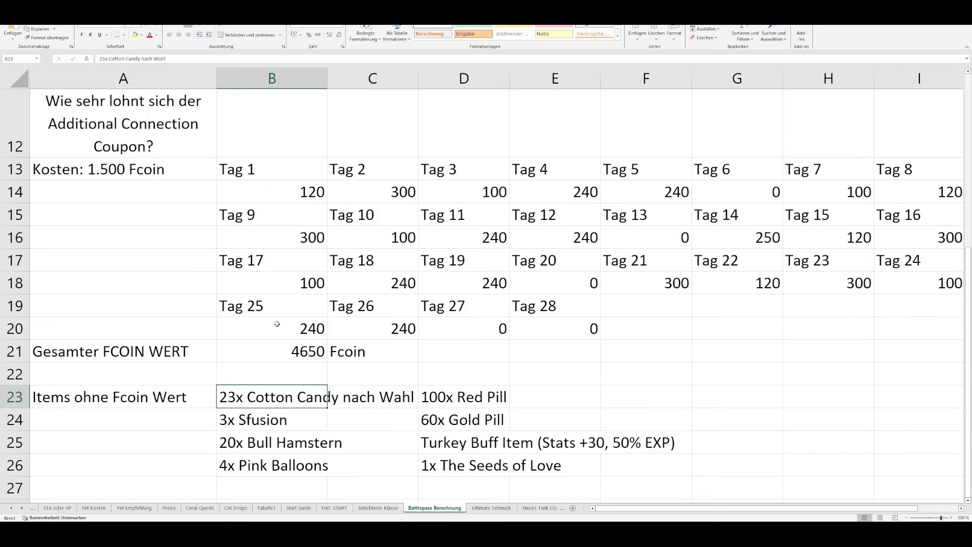
pyautogui.click(448, 442)
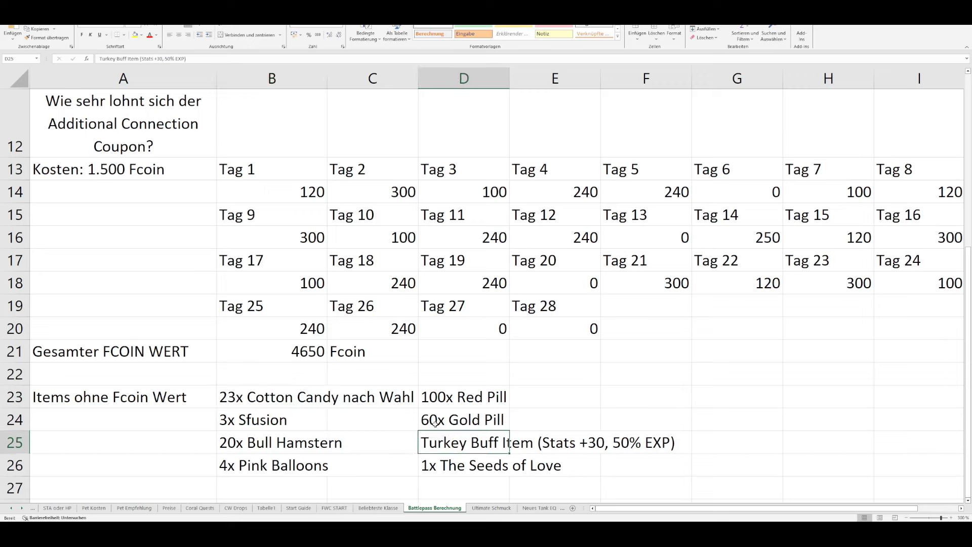
pyautogui.click(449, 464)
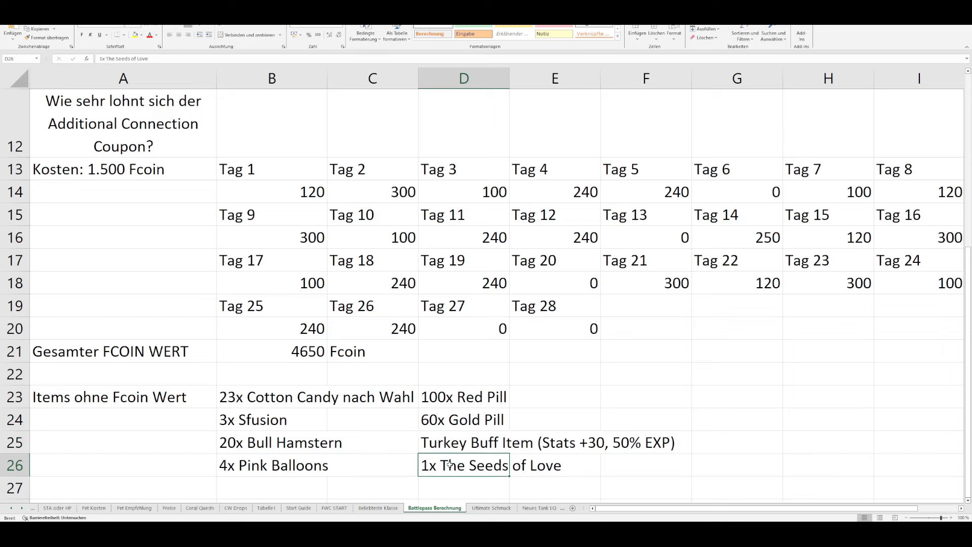